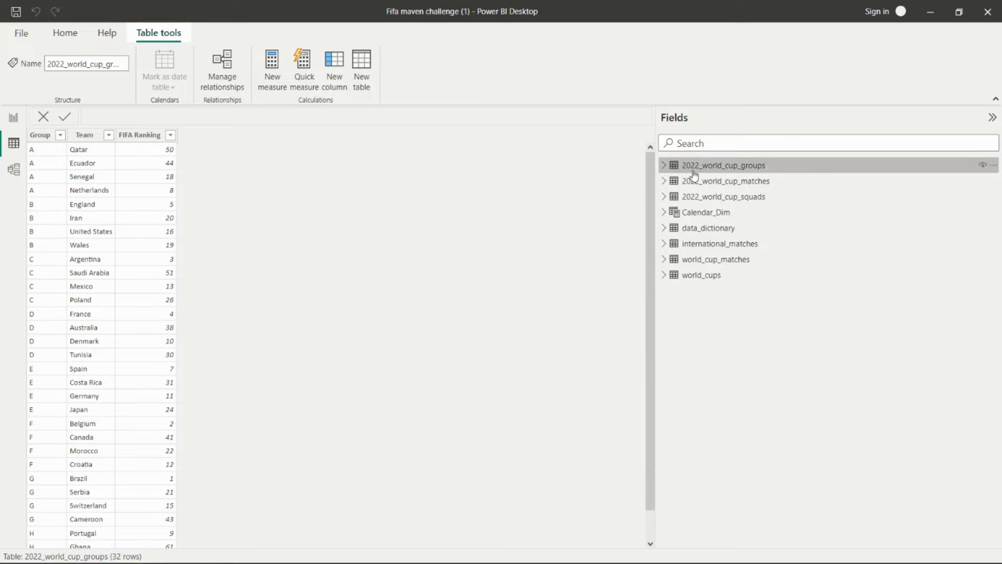
Browse the table data of world_cups, international_matches, 2022_world_cup_groups and the Calendar_Dim date table
mouse_move(695, 176)
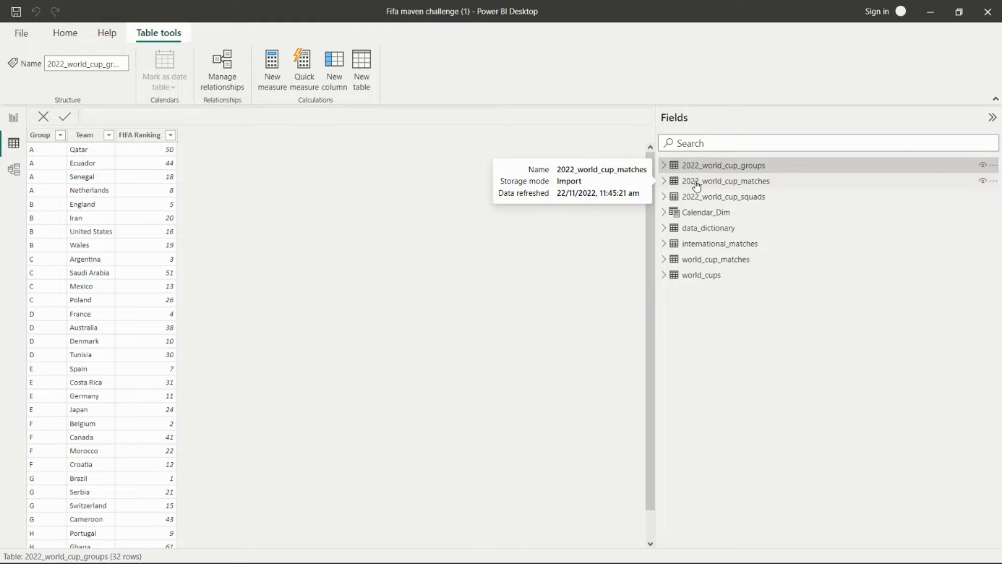
mouse_move(726, 204)
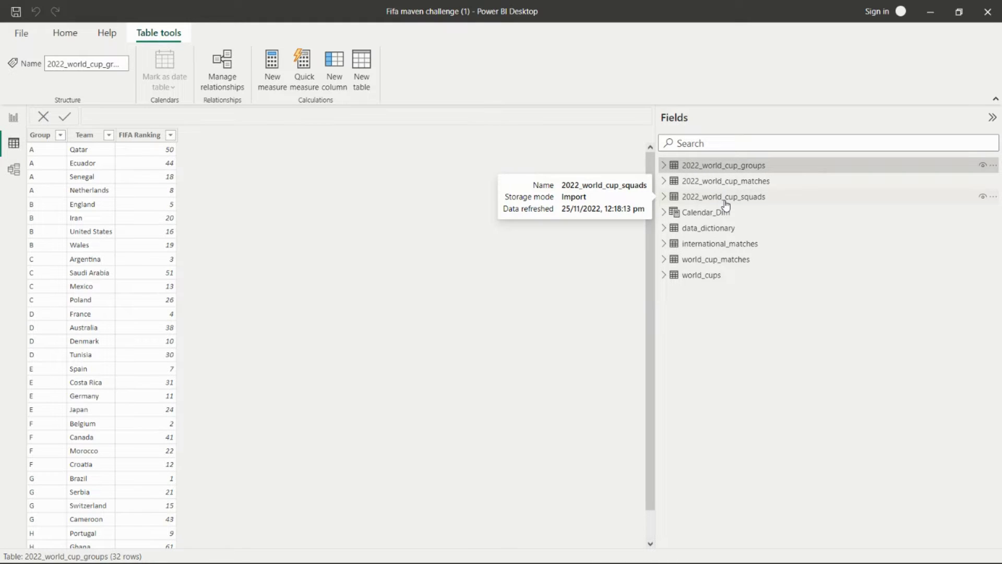
left_click(698, 280)
left_click(702, 259)
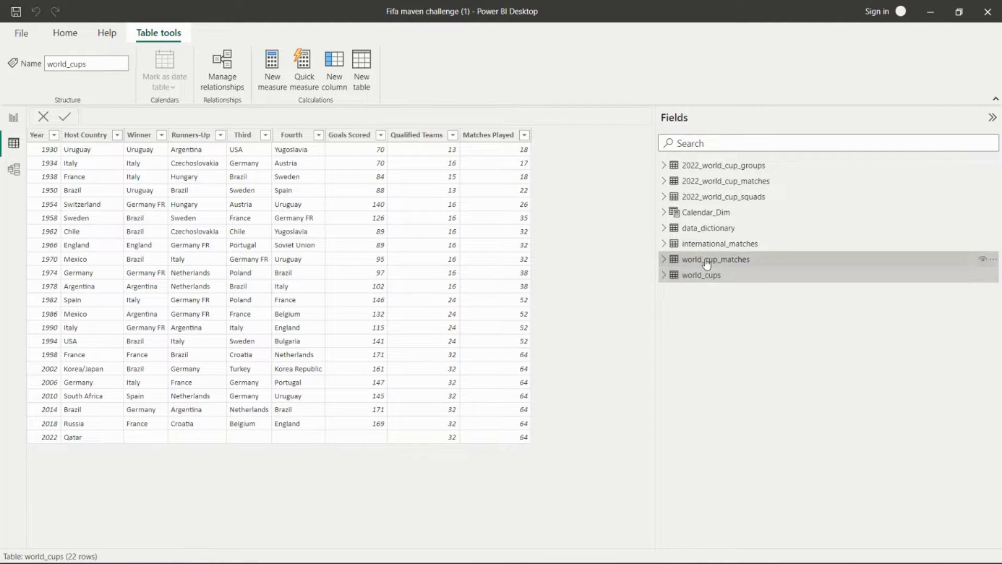
left_click(716, 249)
left_click(701, 197)
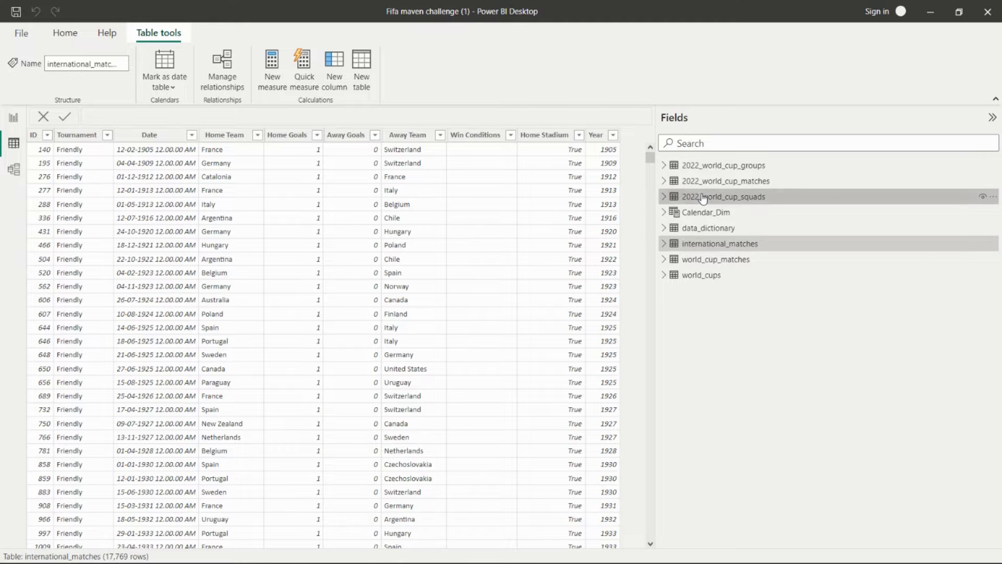
left_click(710, 166)
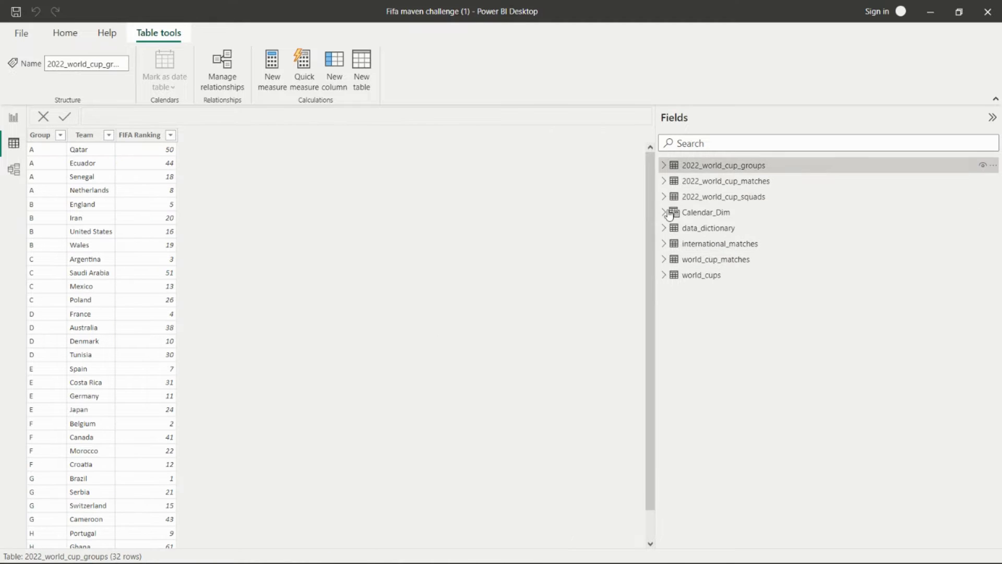
left_click(719, 215)
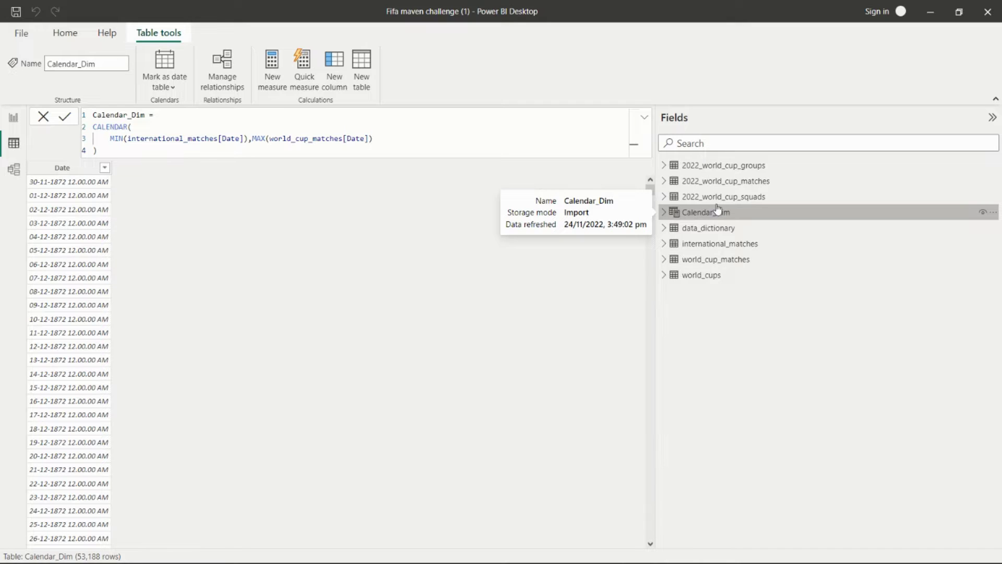
Open the data model diagram and move the 2022_world_cup_matches table directly beneath 2022_world_cup_groups
left_click(14, 171)
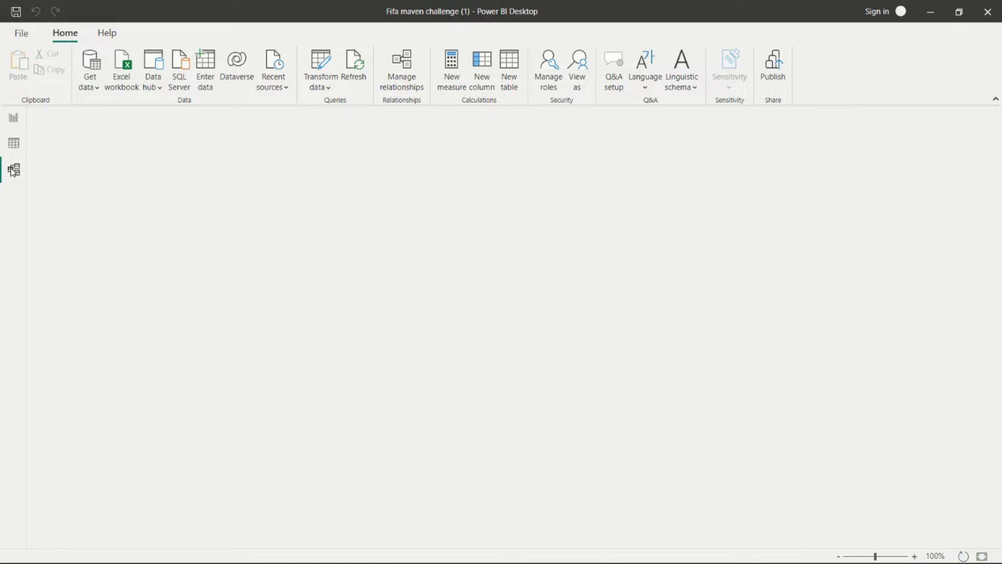
scroll(796, 373, "down", 3)
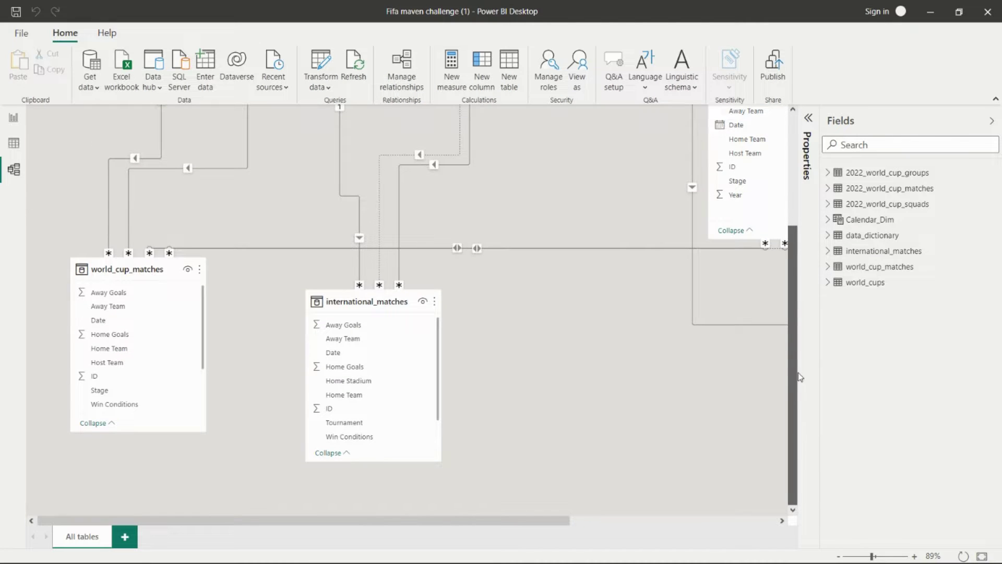
scroll(798, 377, "up", 3)
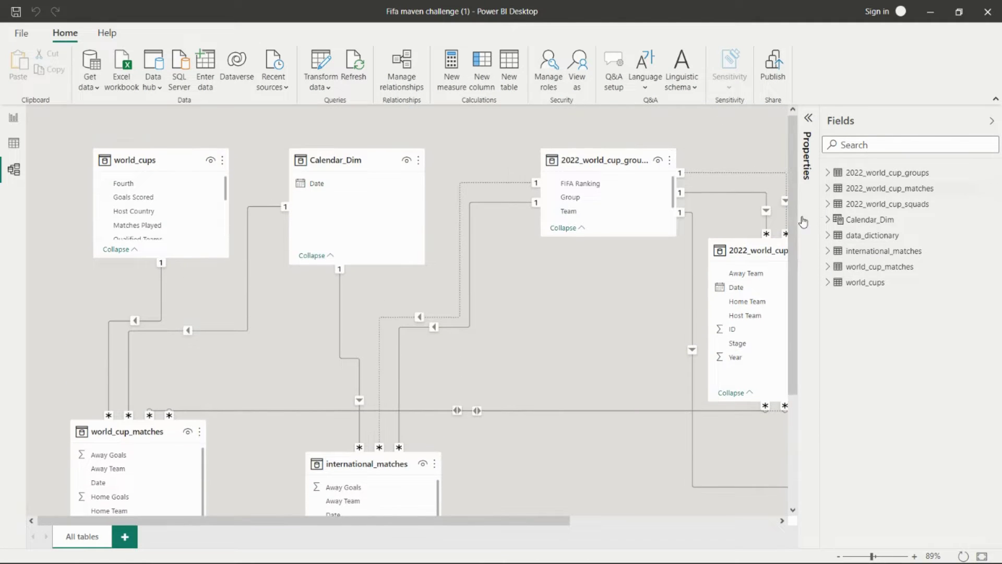
left_click_drag(734, 250, 603, 293)
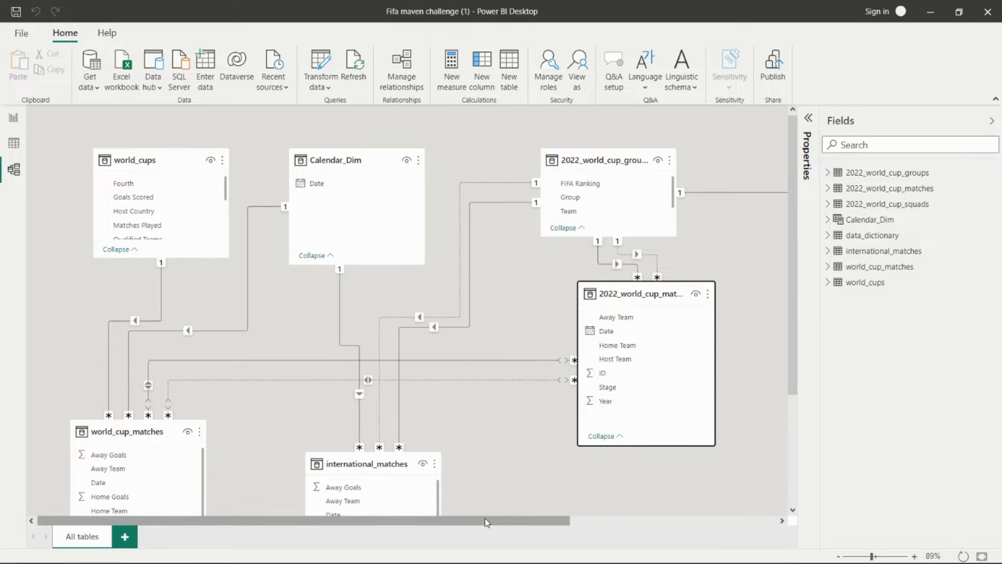
Move the international_matches and world_cup_matches tables upward in the diagram, closer to Calendar_Dim and world_cups
left_click(411, 458)
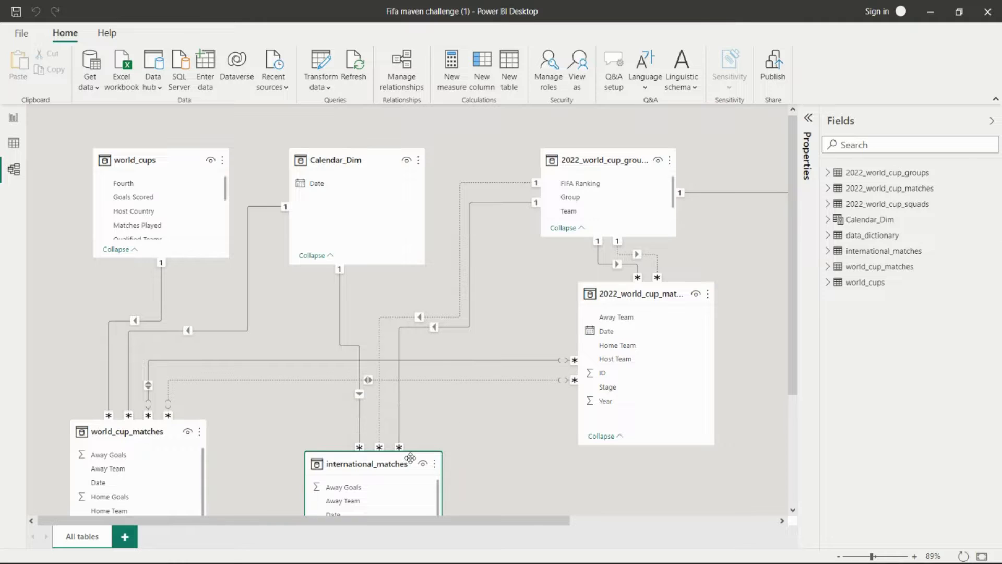
left_click_drag(411, 458, 406, 400)
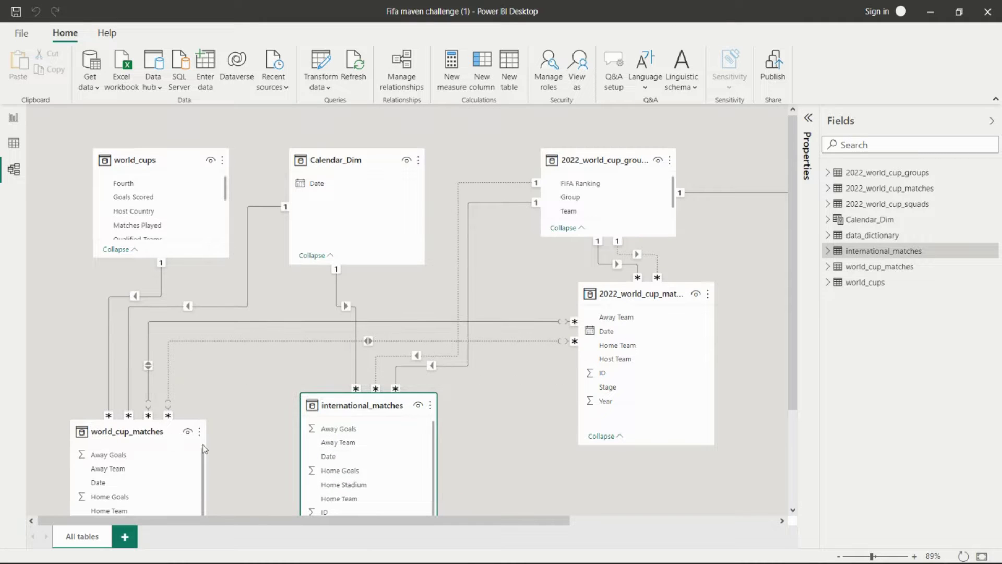
left_click_drag(167, 429, 180, 369)
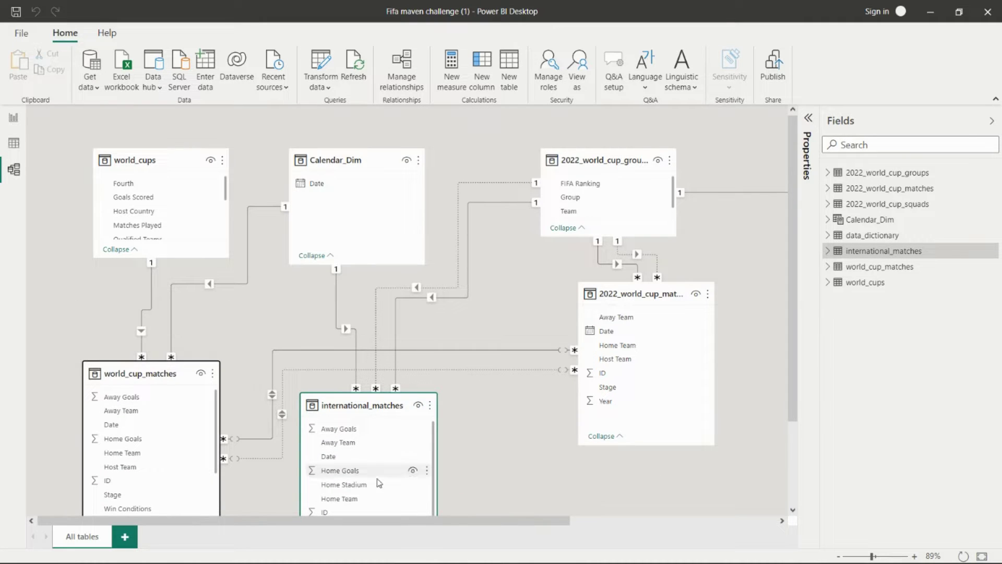
Examine the relationships between the model's tables, including the settings of the one linking world_cups and world_cup_matches
left_click_drag(566, 521, 757, 522)
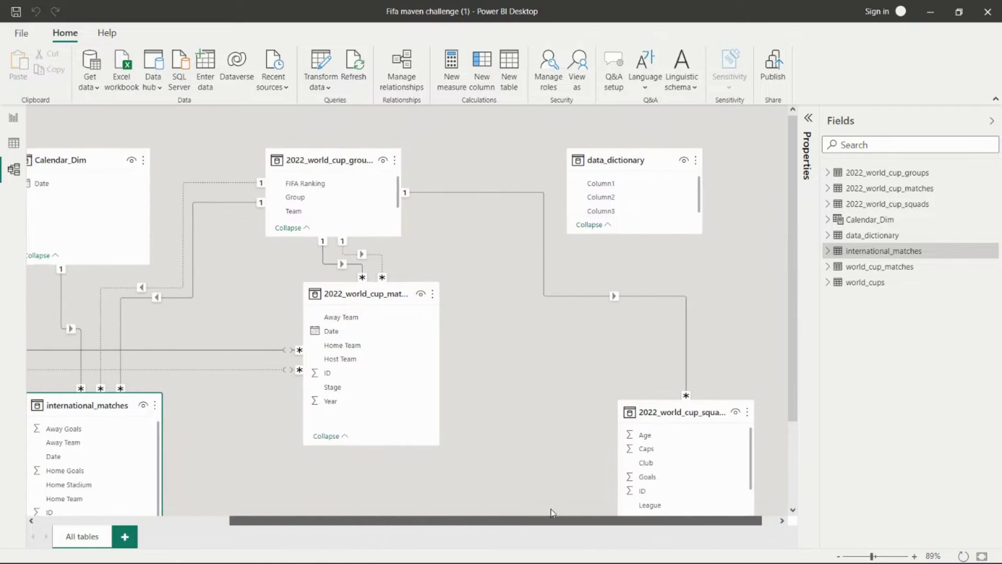
left_click_drag(550, 514, 326, 486)
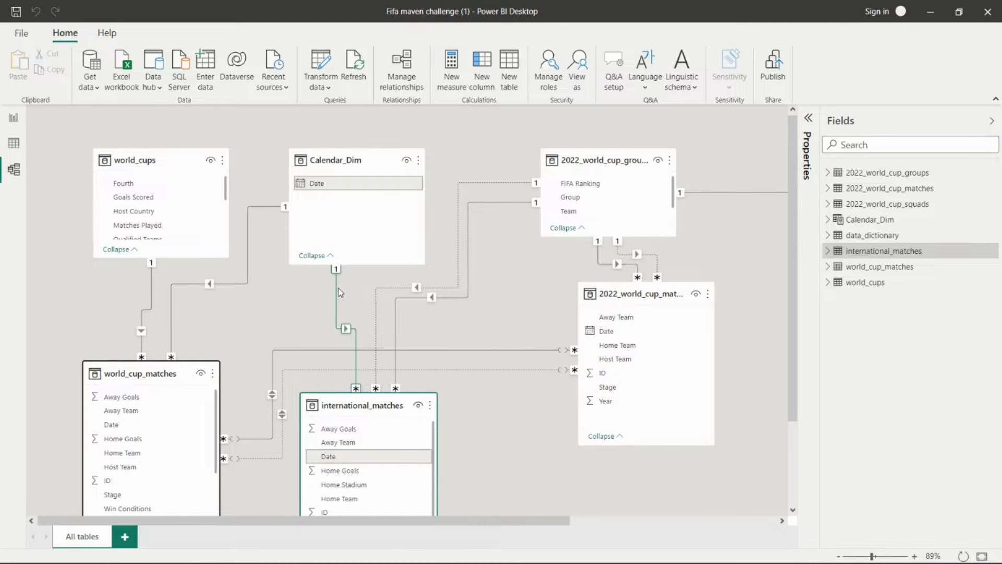
scroll(488, 414, "down", 1)
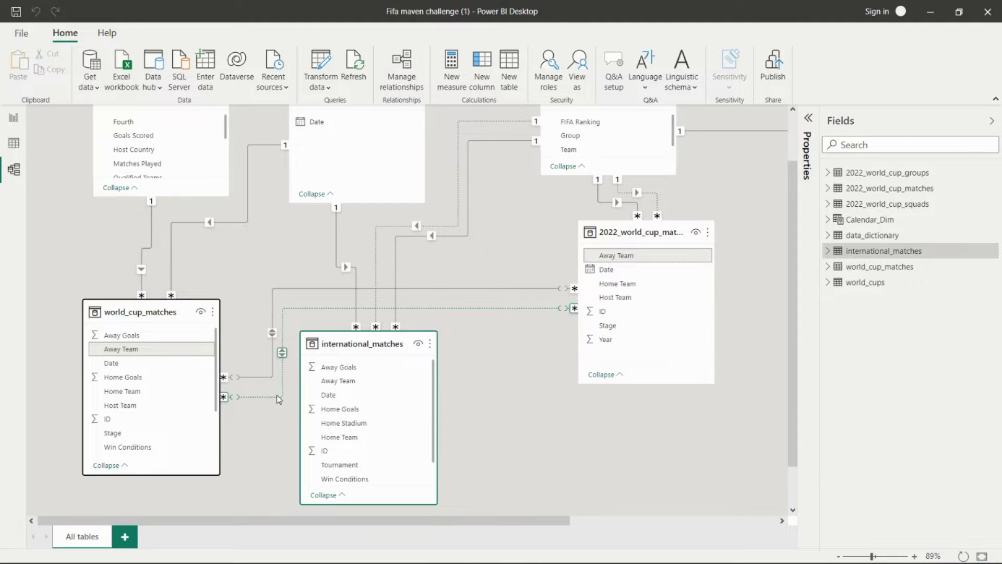
scroll(154, 293, "up", 2)
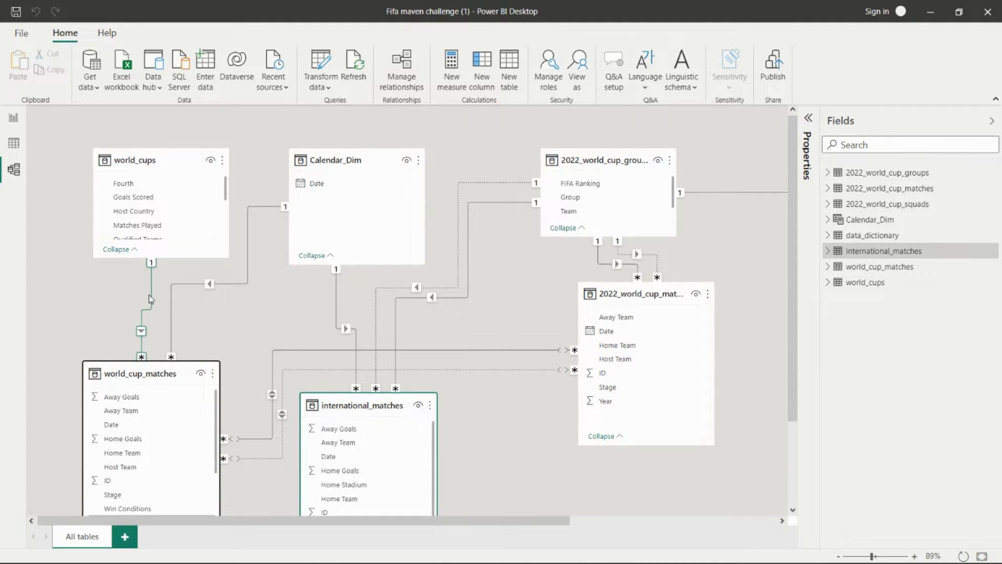
scroll(156, 203, "down", 3)
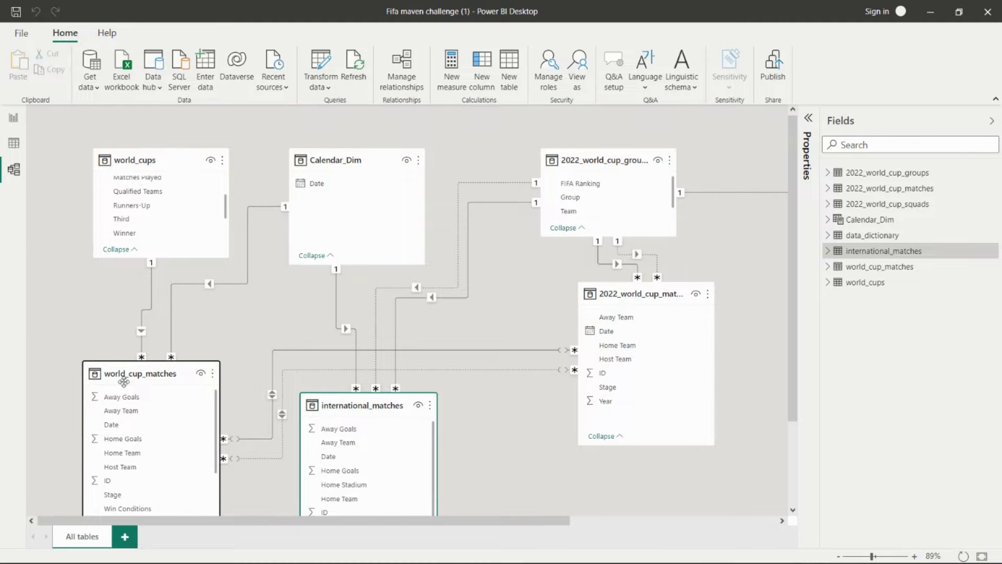
double_click(142, 342)
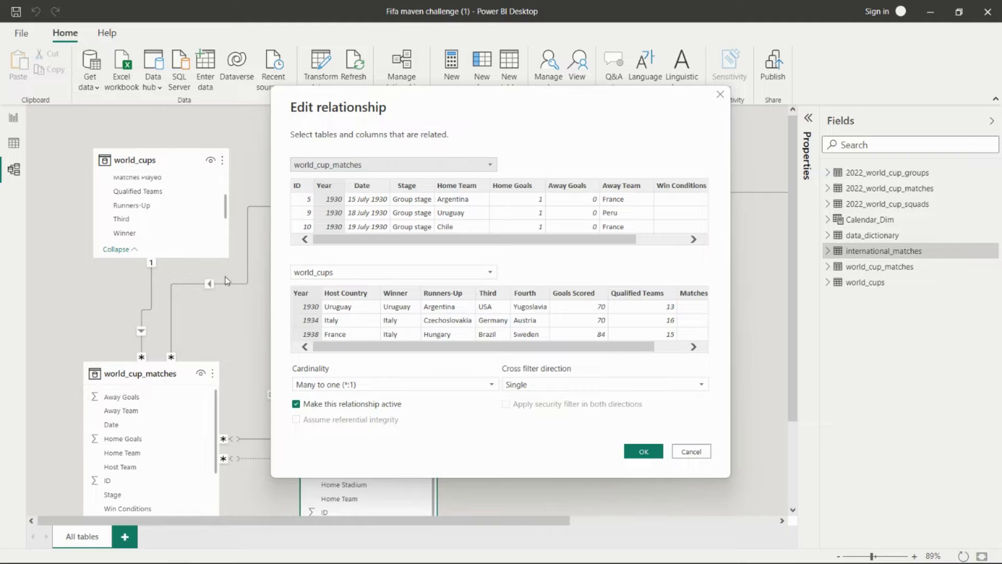
key("Return")
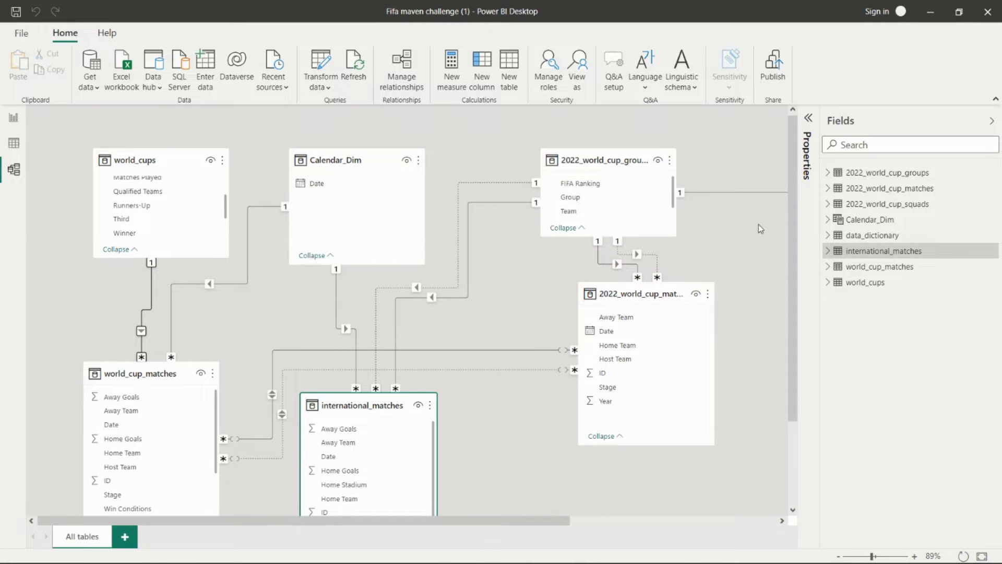
Examine how 2022_world_cup_squads relates to 2022_world_cup_groups, and review the match tables in the rest of the diagram
left_click_drag(516, 520, 783, 520)
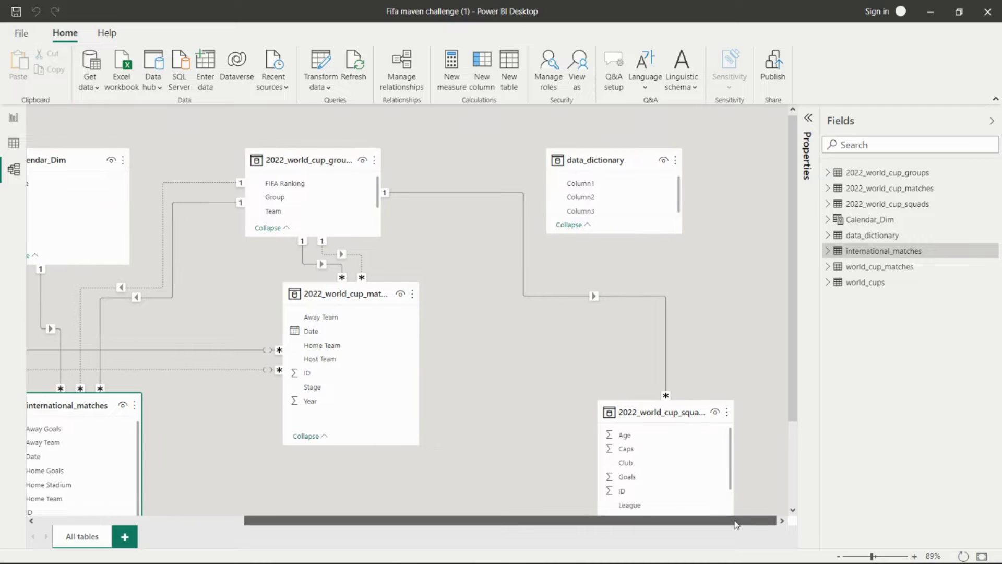
scroll(687, 334, "down", 3)
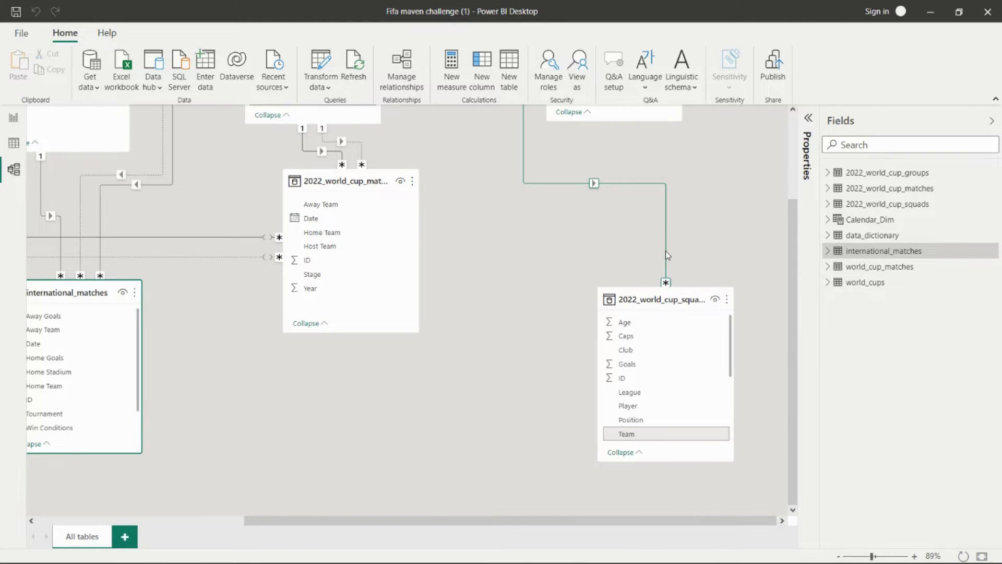
scroll(319, 174, "up", 3)
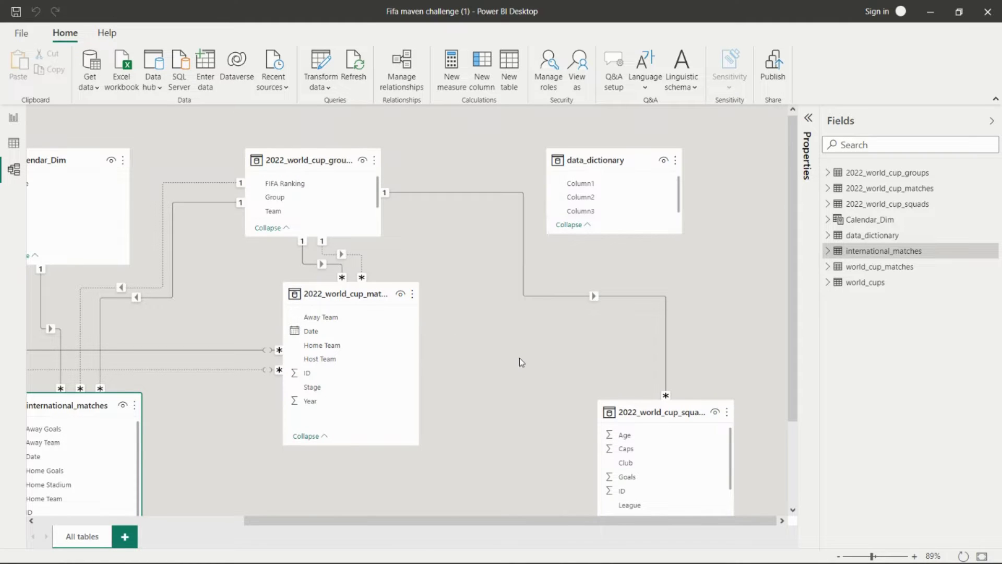
scroll(519, 359, "down", 3)
left_click_drag(297, 521, 2, 526)
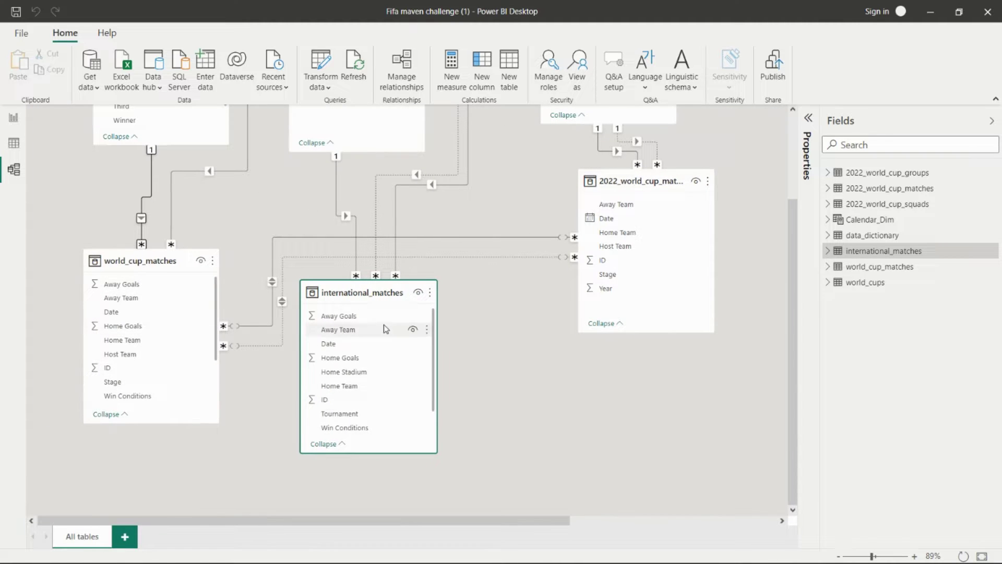
scroll(385, 328, "up", 3)
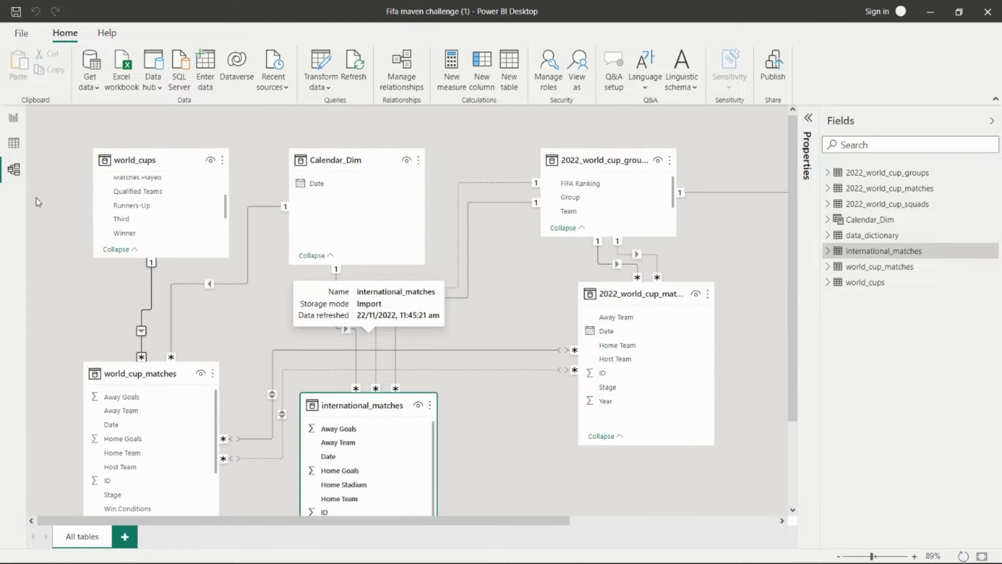
Open the report's Summary page and inspect the yearly values in the World Cup Goals by Year chart
left_click(14, 119)
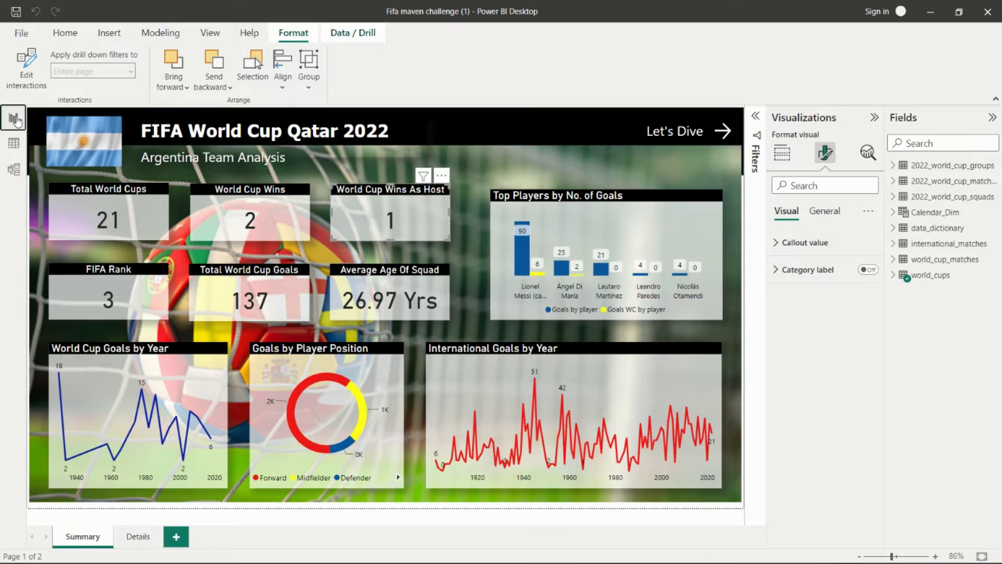
left_click(13, 143)
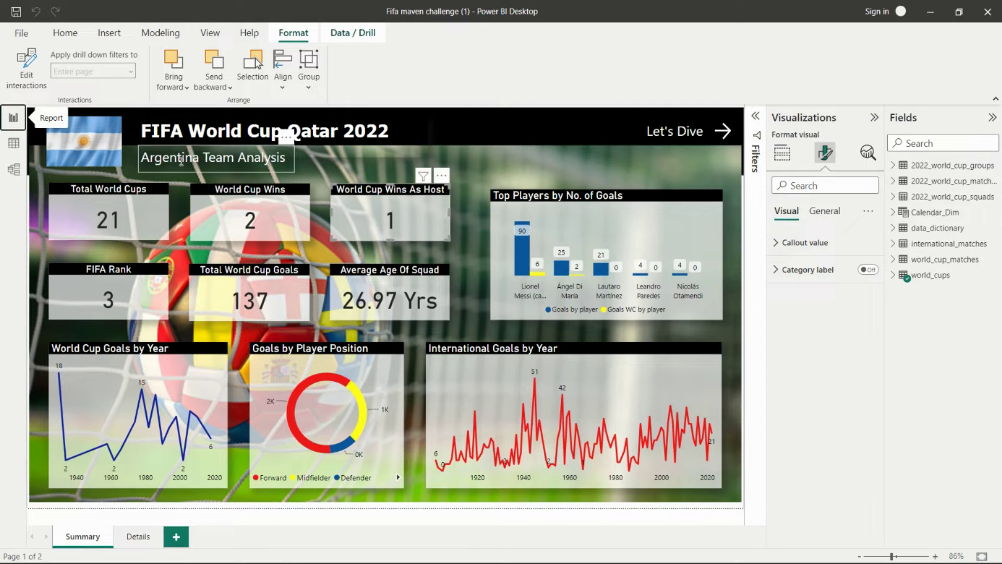
left_click(223, 128)
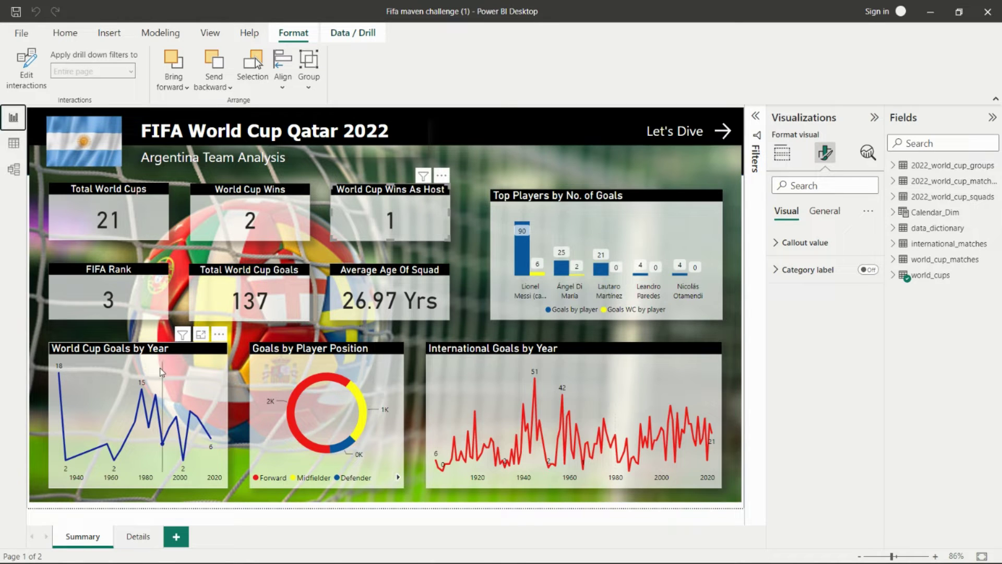
mouse_move(57, 400)
mouse_move(61, 379)
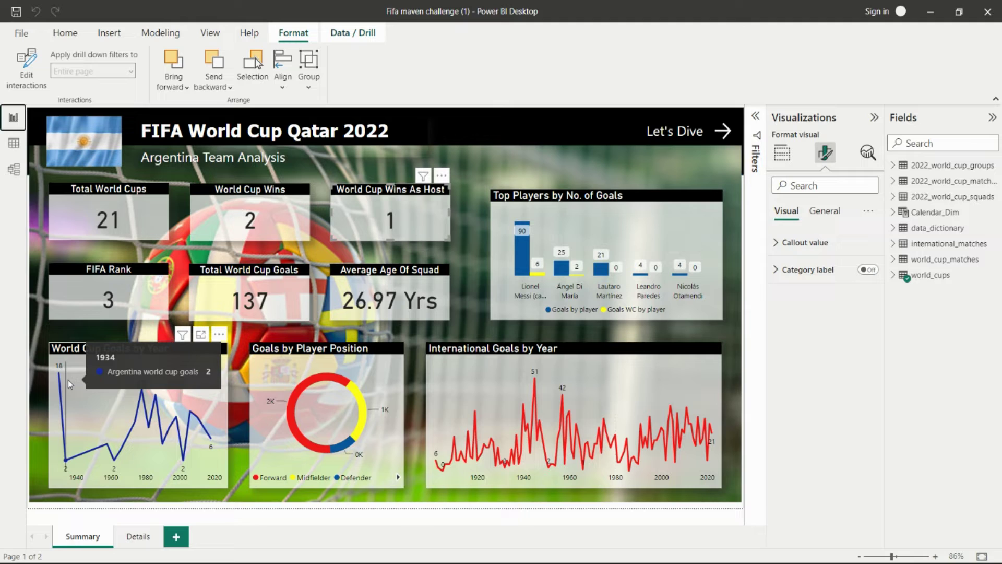
mouse_move(203, 435)
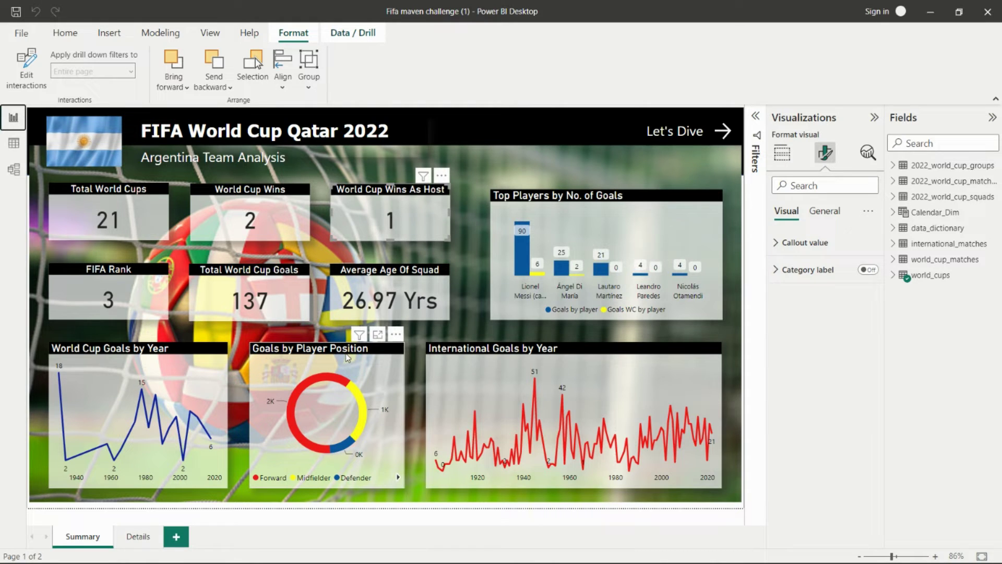
Inspect the data points in the Goals by Player Position, International Goals by Year and Top Players by No. of Goals charts
mouse_move(325, 381)
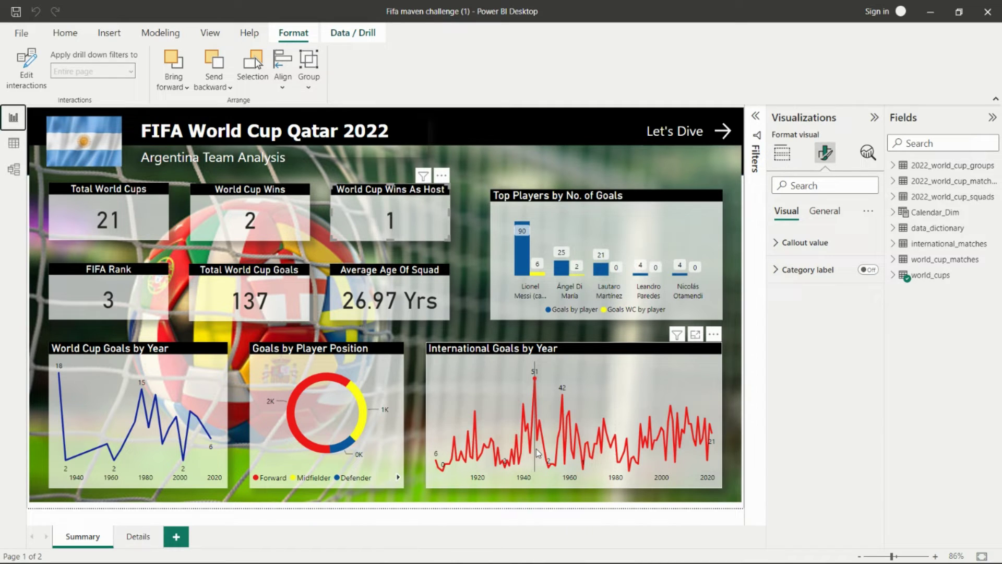
mouse_move(538, 453)
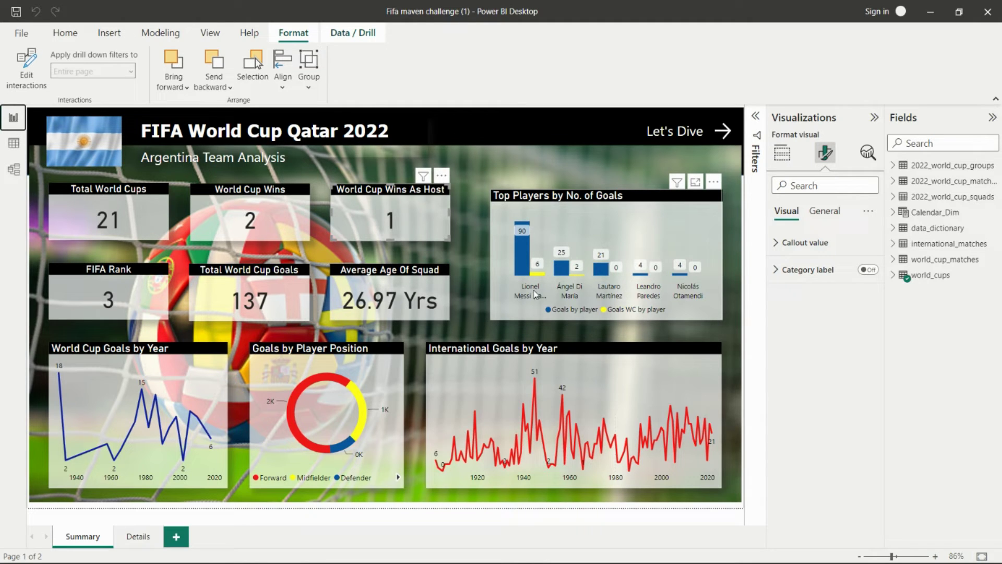
mouse_move(527, 240)
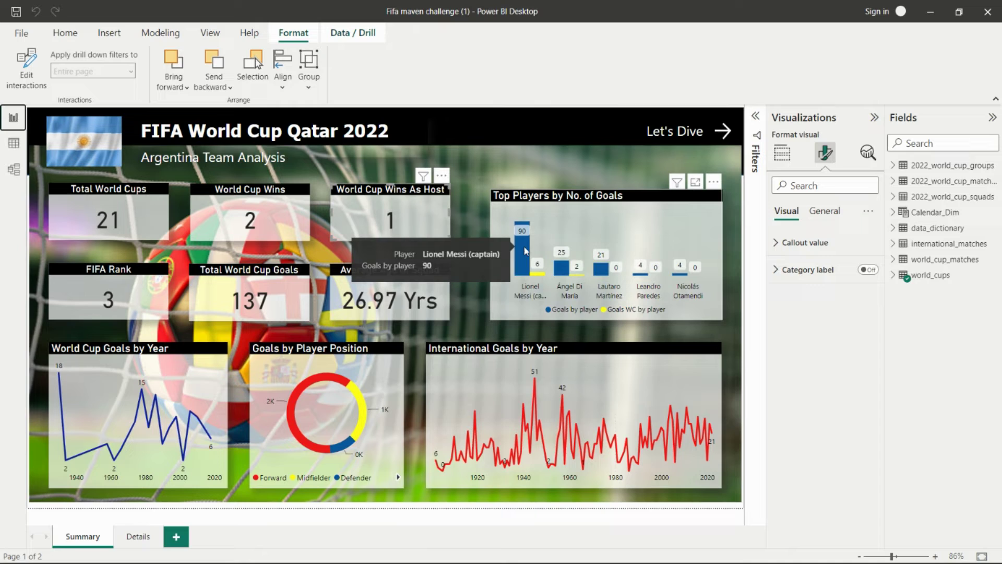
mouse_move(559, 271)
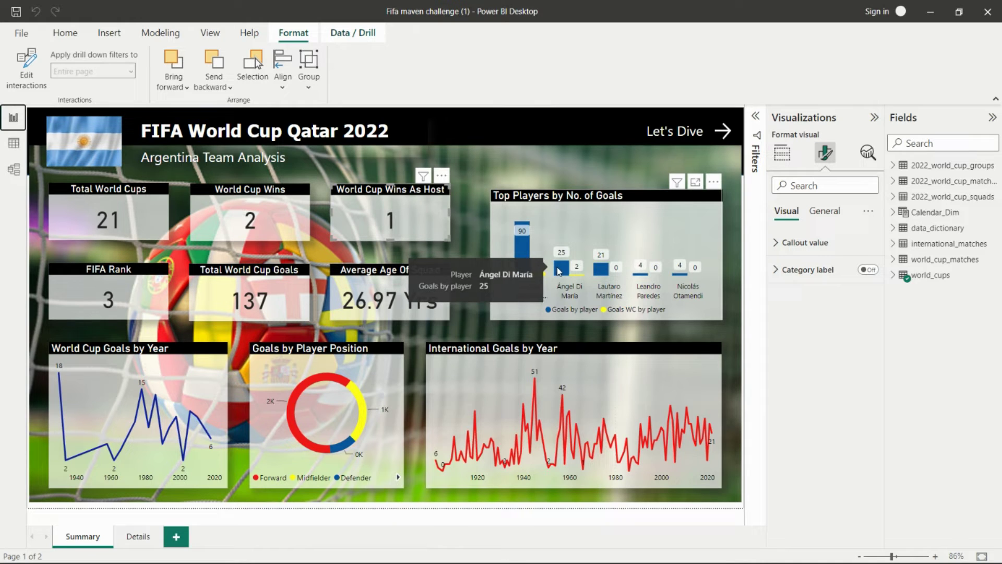
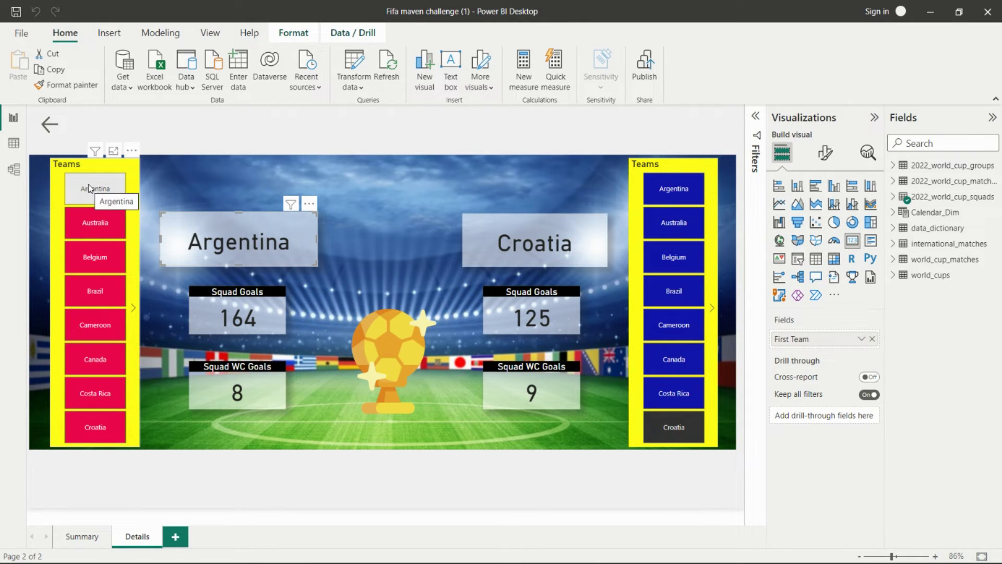
Try the first-team slicer on the Details page with Australia, return it to Argentina, and clear the visual selection
left_click(91, 226)
left_click(97, 190)
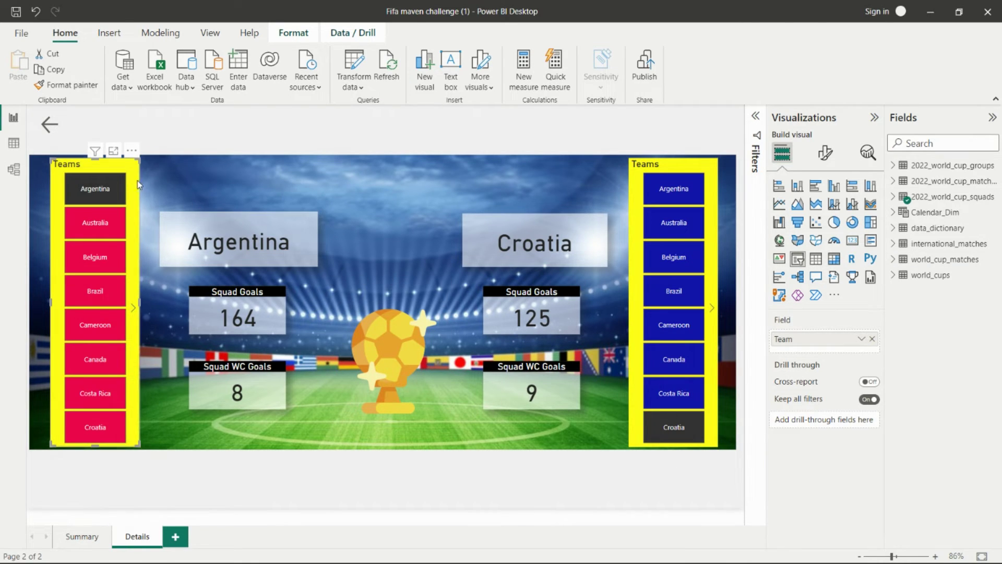
left_click(172, 169)
left_click(213, 128)
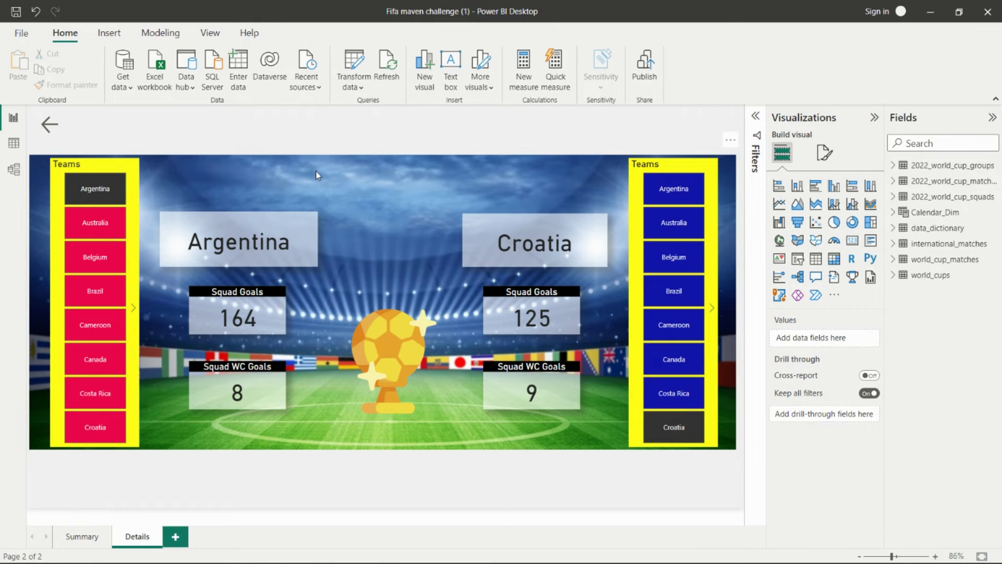
left_click(255, 164)
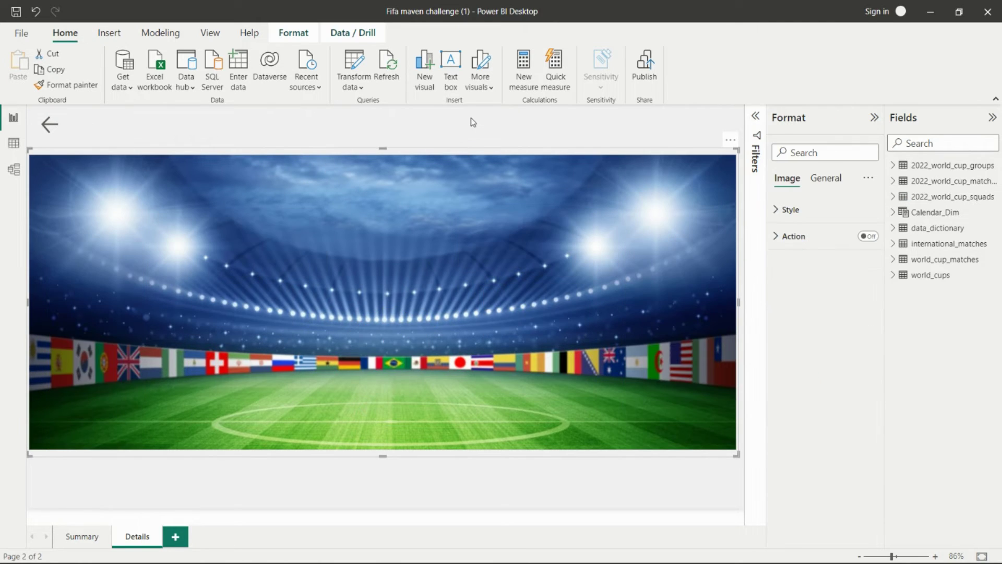
left_click(473, 122)
Inspect which visuals each of the two Teams slicers filters by showing their edit interactions, and hide the interaction controls again
left_click(138, 168)
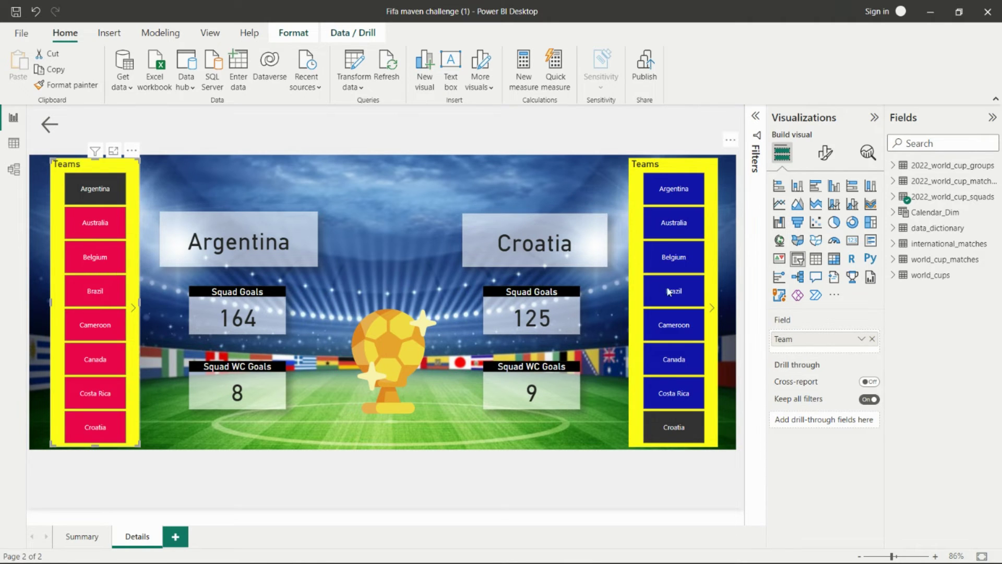
left_click(293, 34)
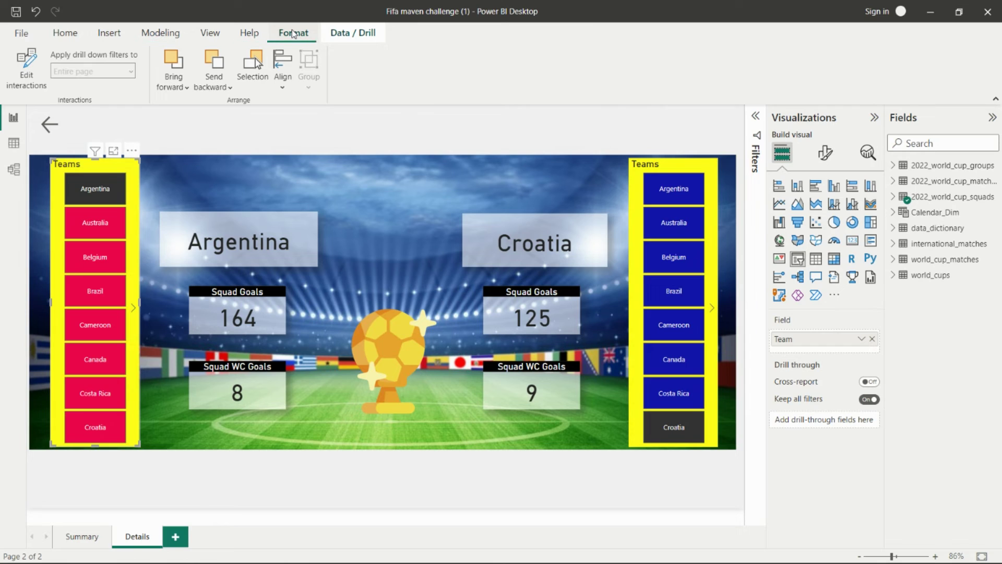
left_click(30, 80)
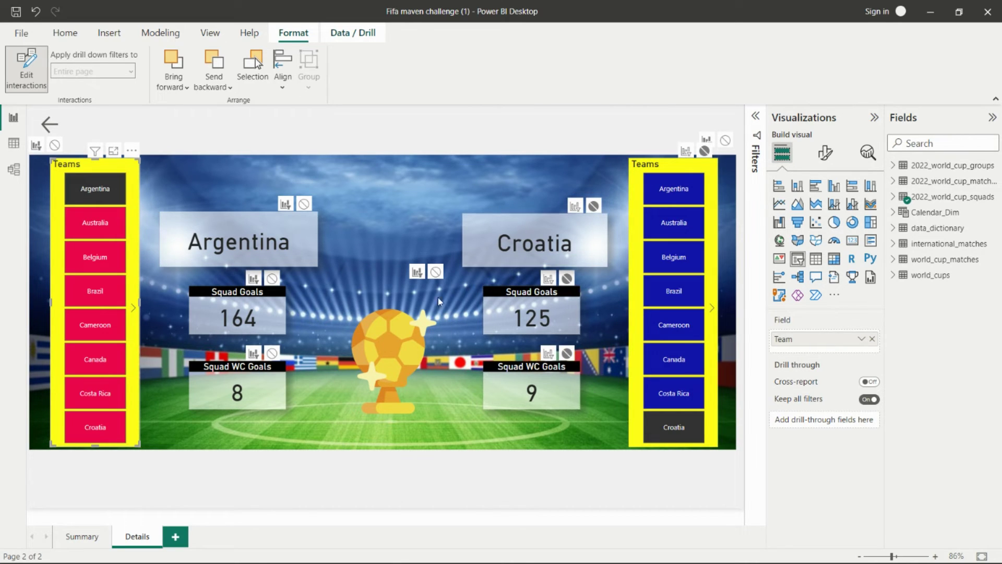
left_click(713, 173)
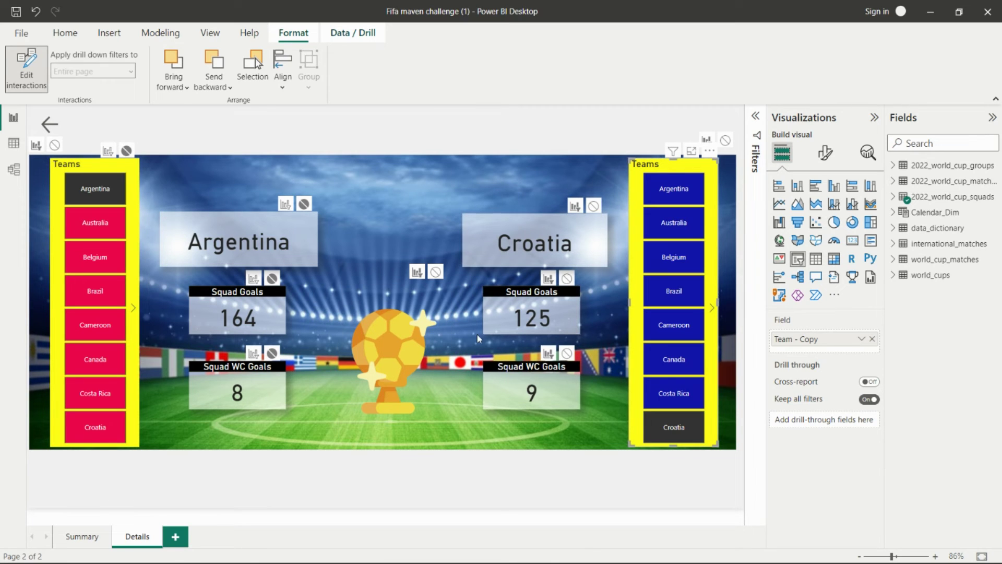
left_click(26, 68)
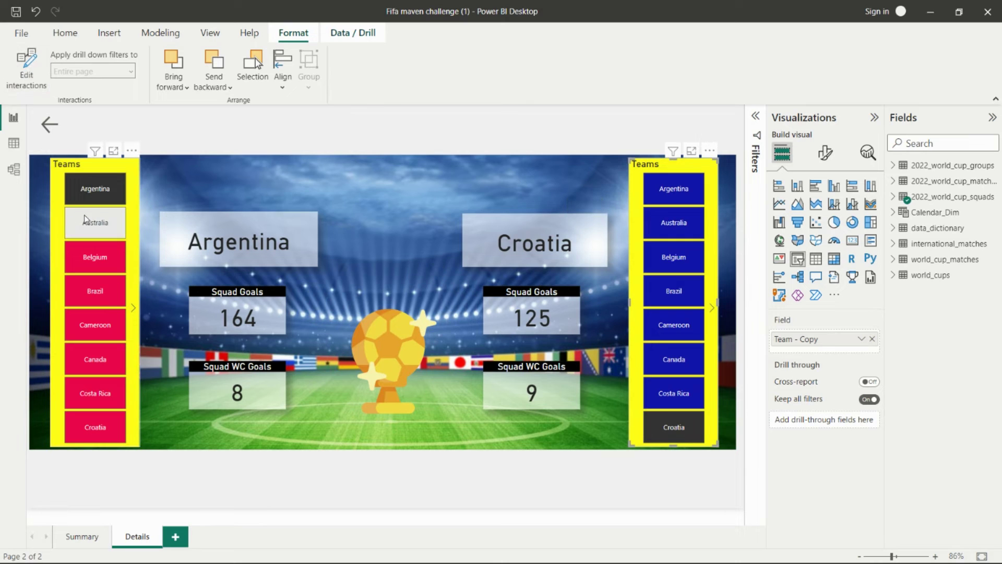
Compare Argentina with Australia, Belgium, Cameroon and Canada as second team, and set the first team to Cameroon against Canada
left_click(101, 199)
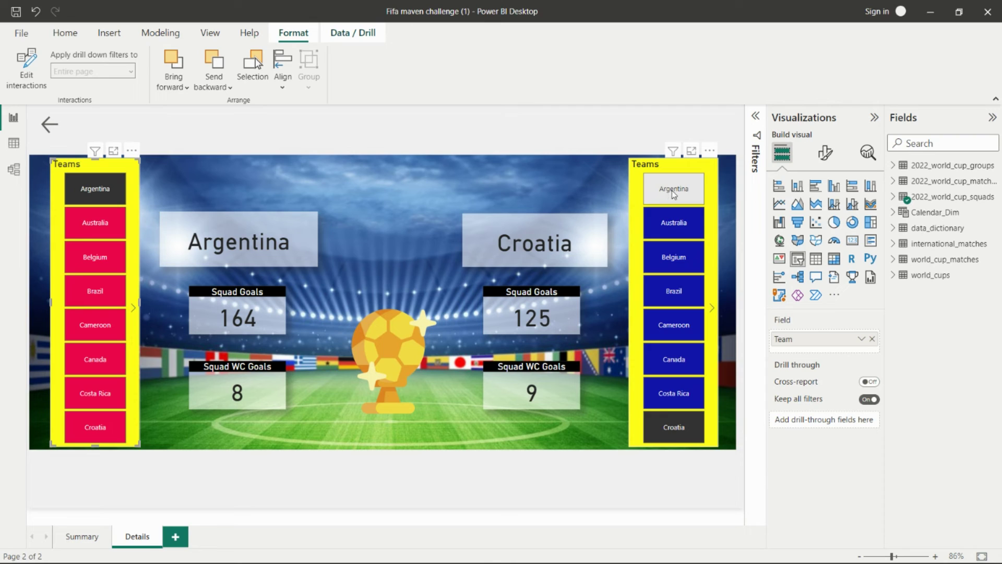
left_click(687, 227)
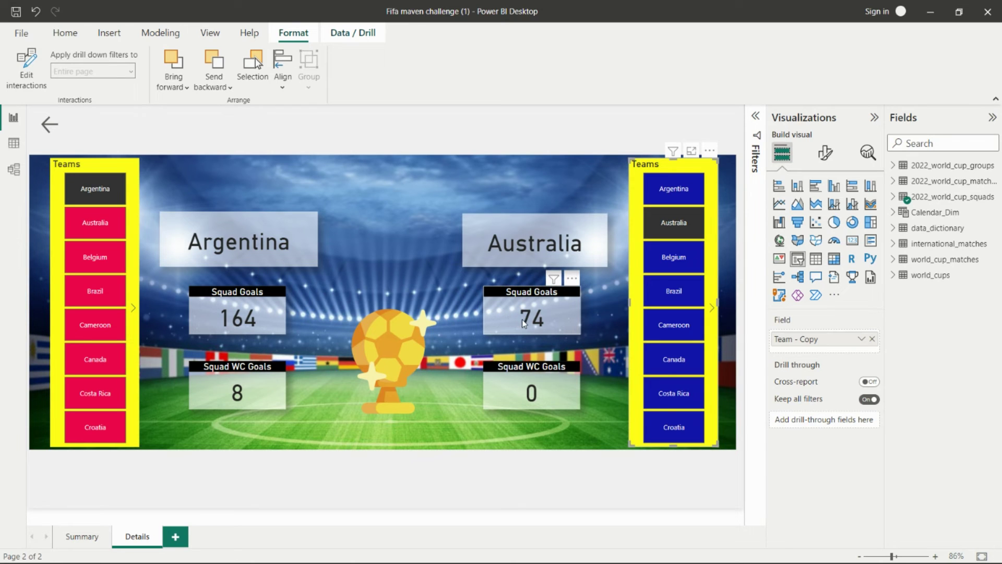
left_click(692, 261)
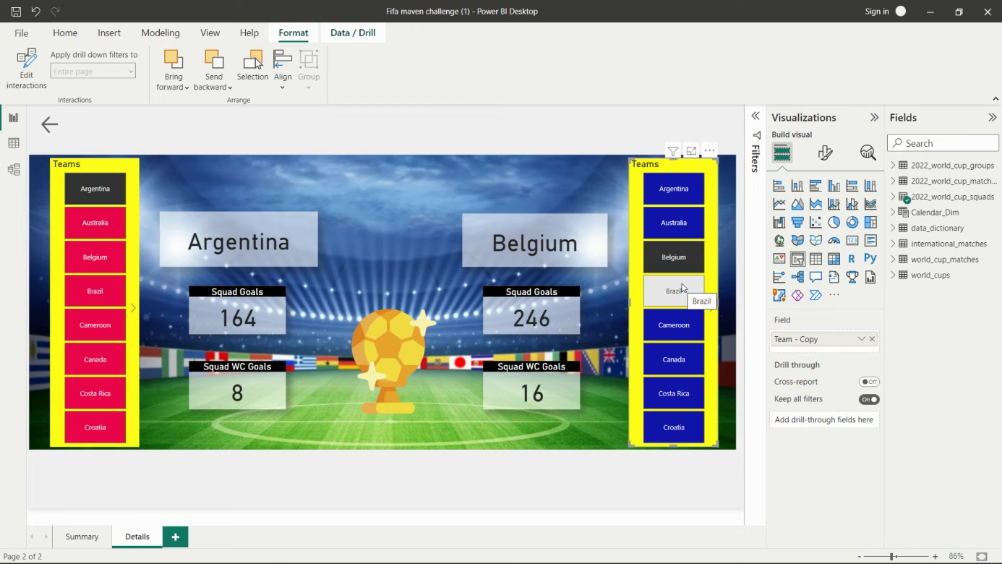
left_click(678, 324)
left_click(679, 360)
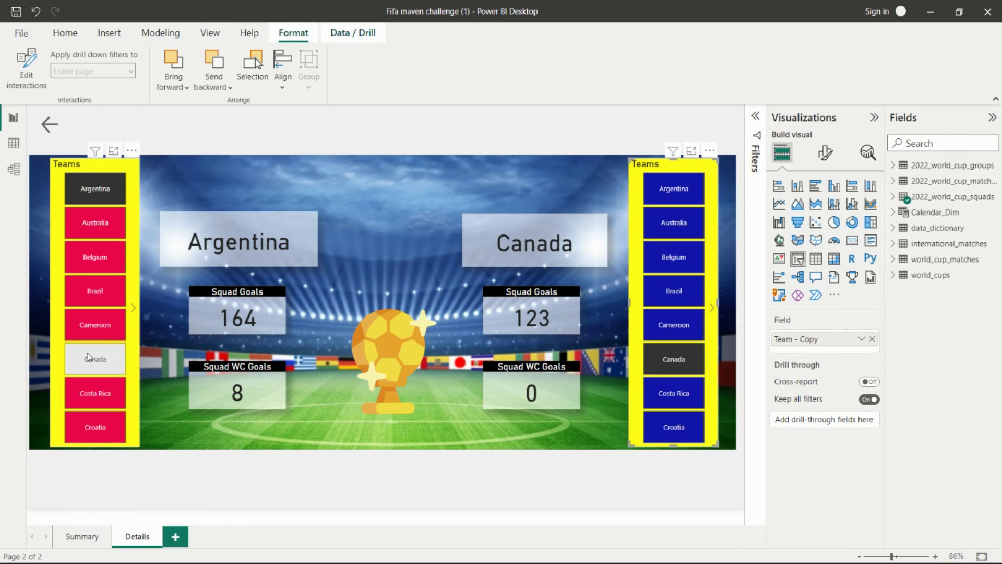
left_click(98, 327)
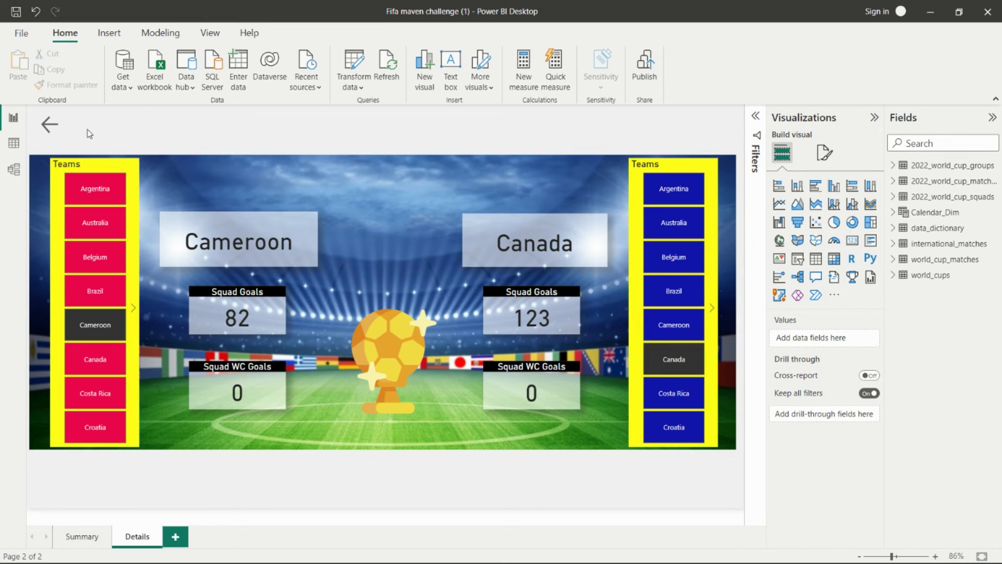
Return to the Summary page through the report's back arrow and briefly check the page's filters
left_click(50, 127, "ctrl")
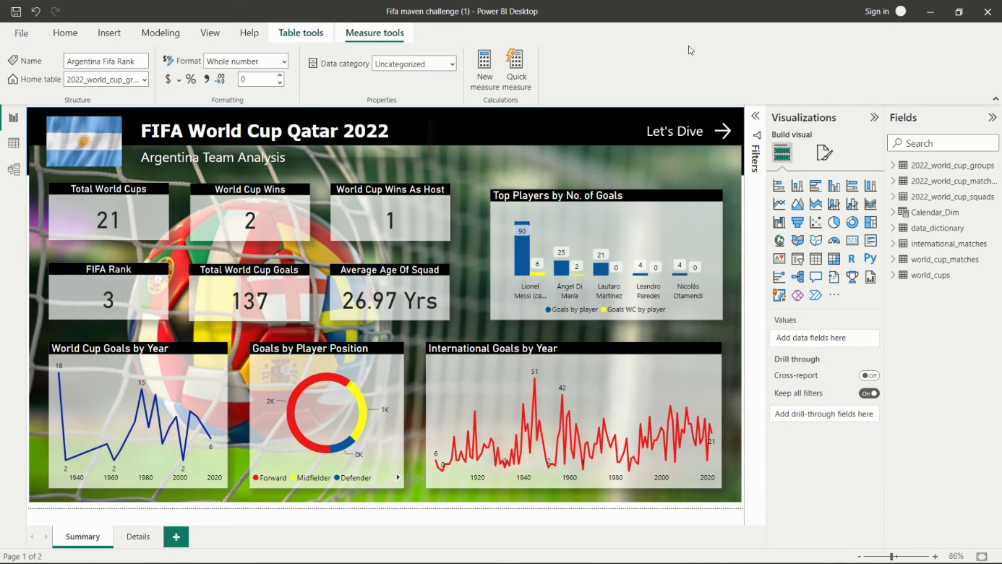
left_click(756, 121)
left_click(754, 121)
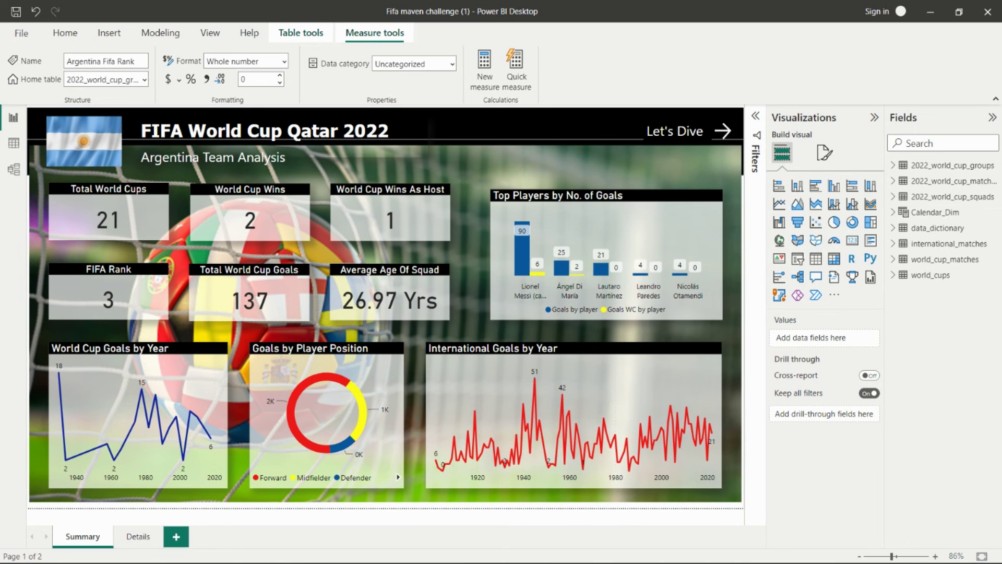